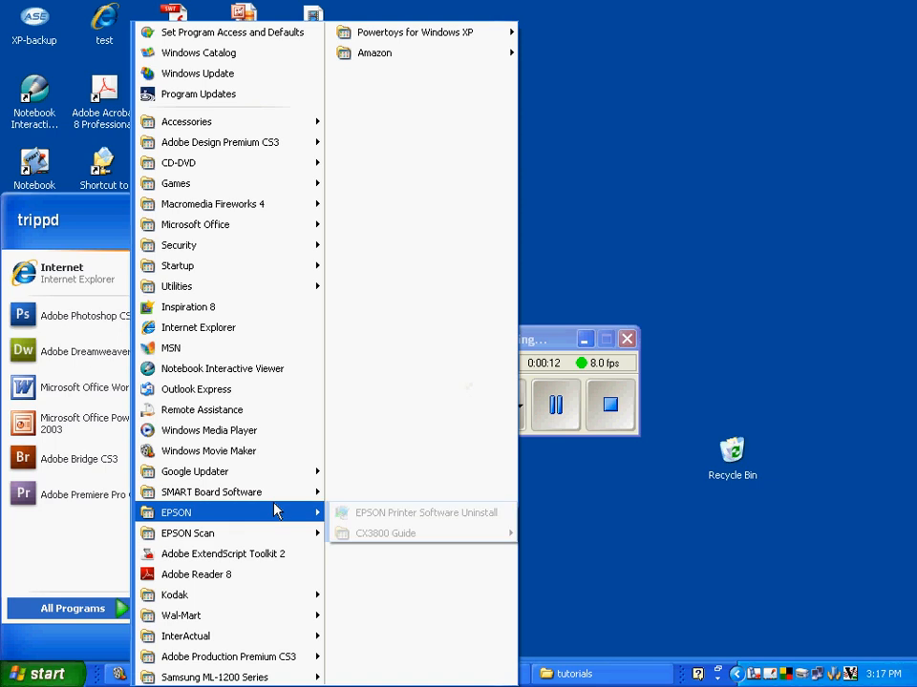
Step: Launch SMART Recorder from the SMART Board Software programs and minimize its window
mouse_move(279, 500)
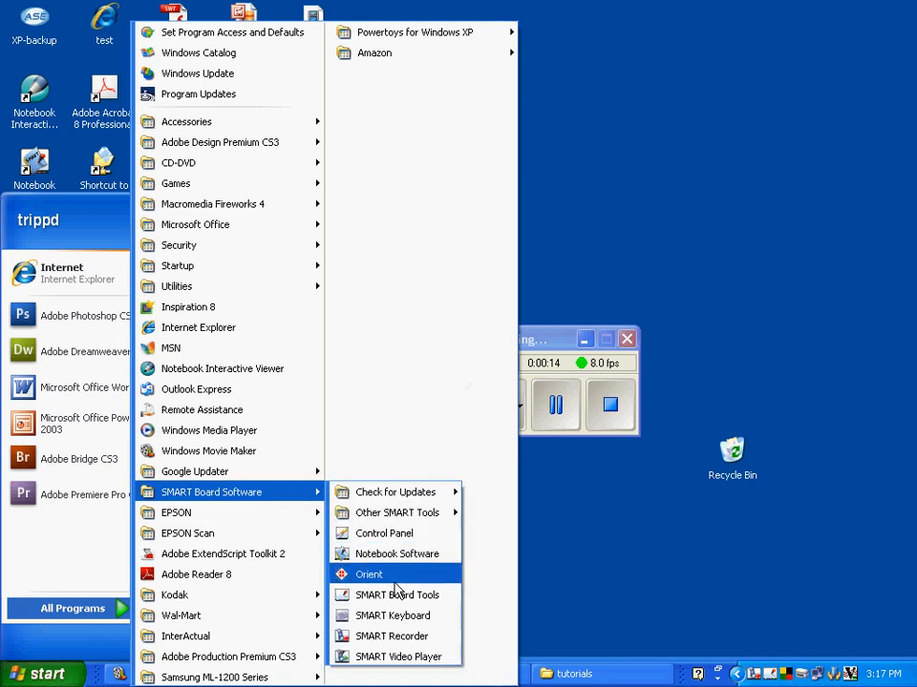
click(413, 637)
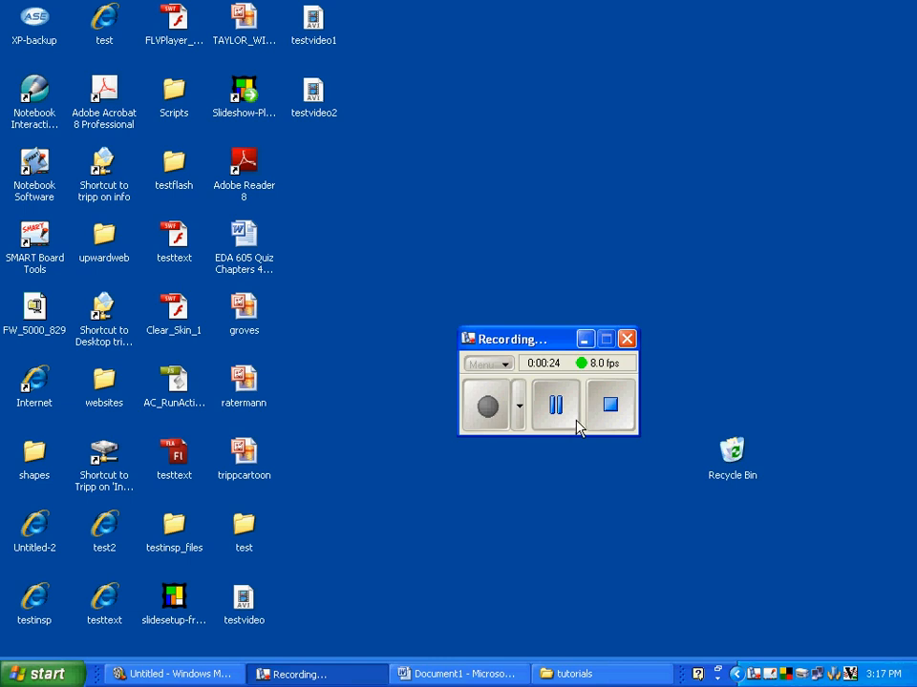
click(585, 340)
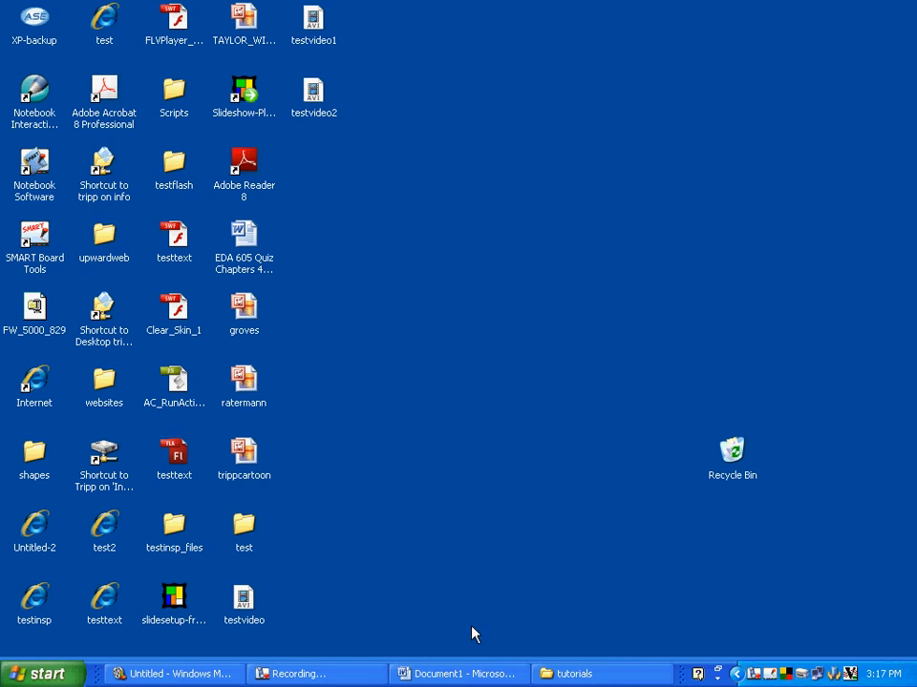
Step: Switch to Word, add another "TYPE" at the end of the second line, and minimize both the recorder and the document window
click(481, 671)
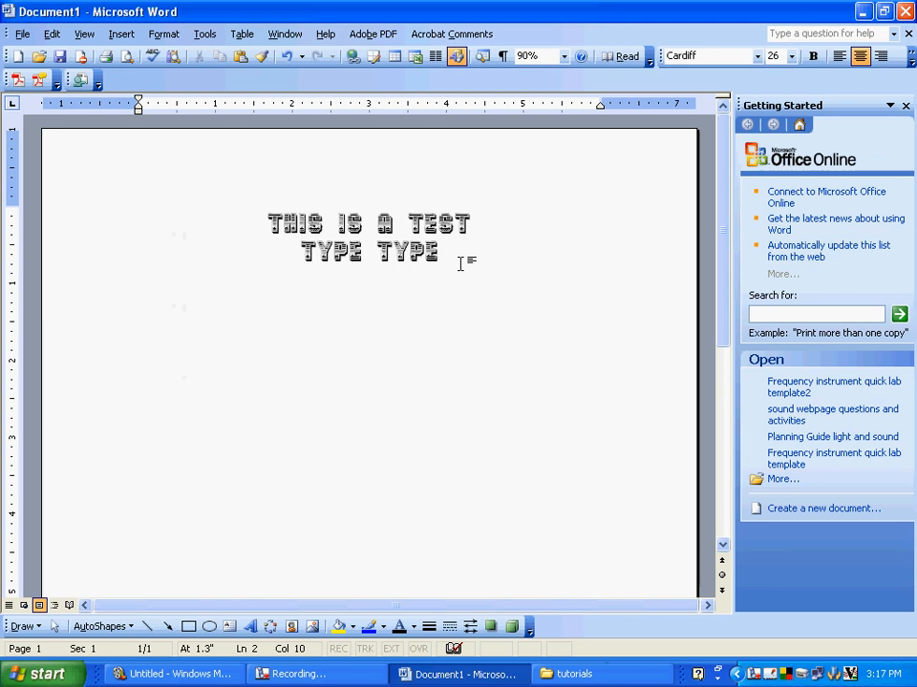
text(TYPE)
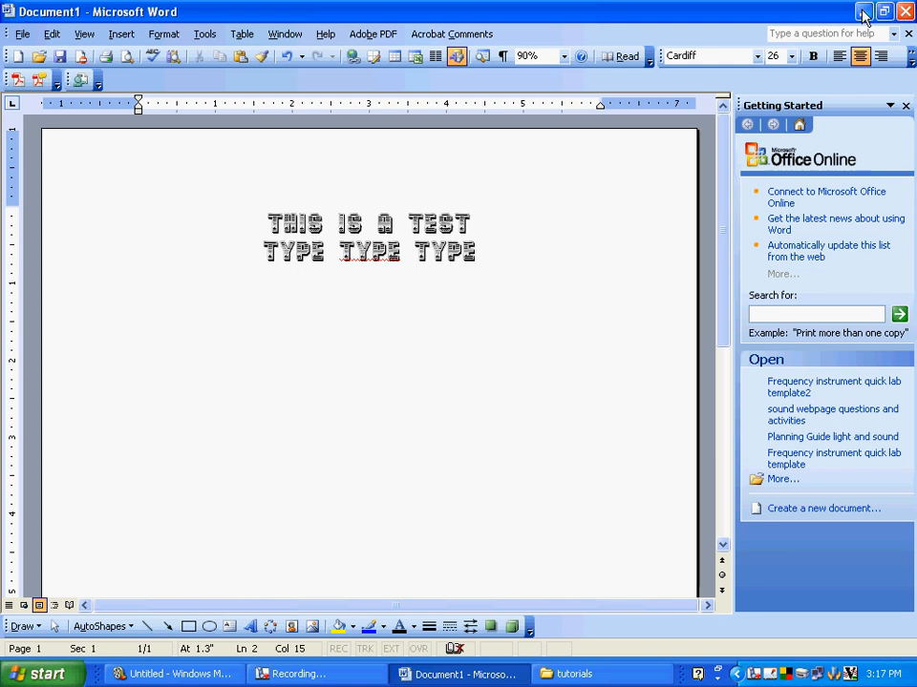
click(317, 675)
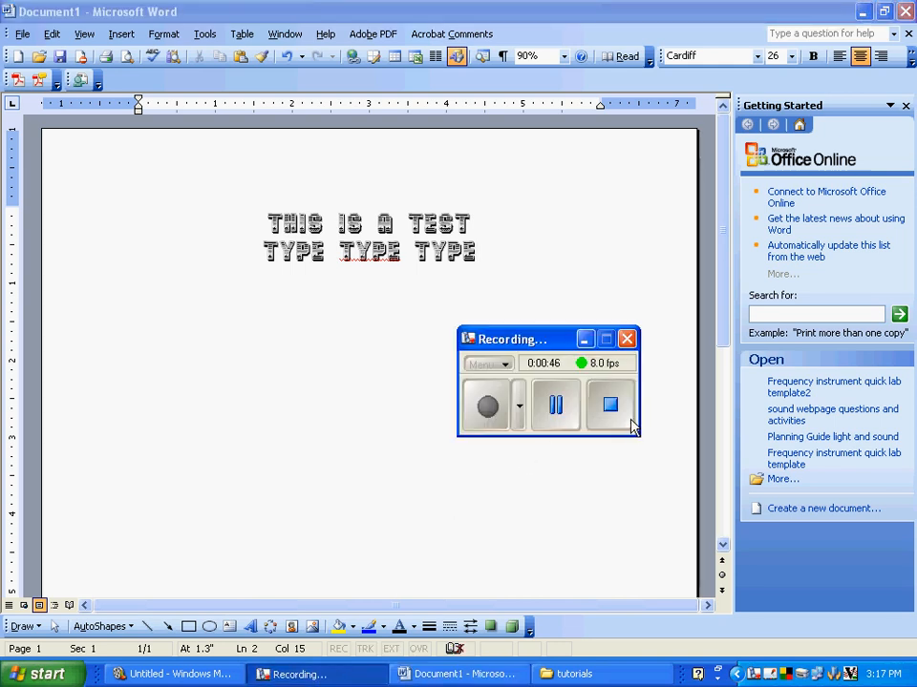
click(585, 339)
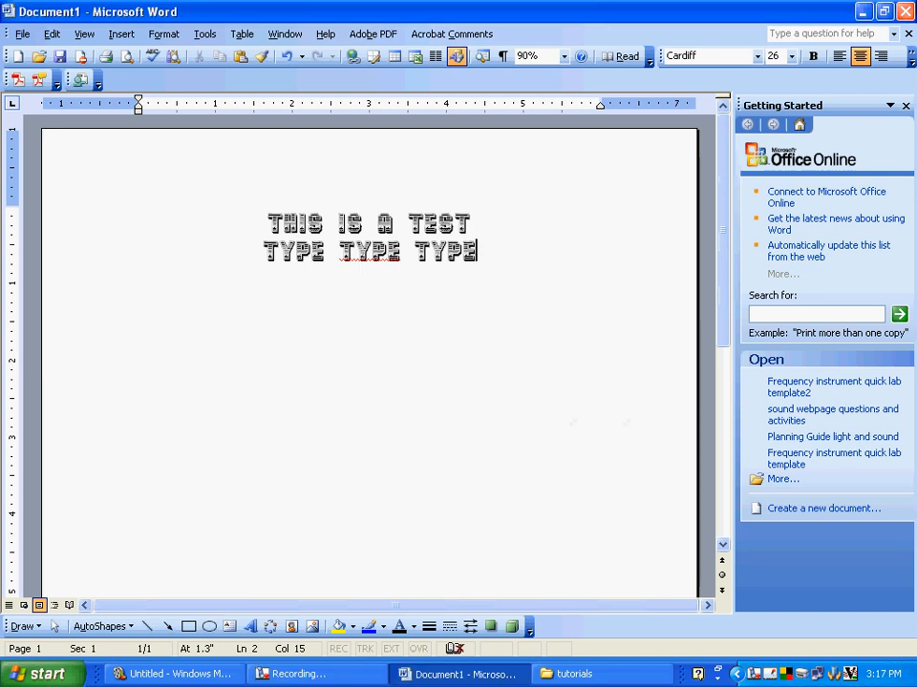
click(864, 12)
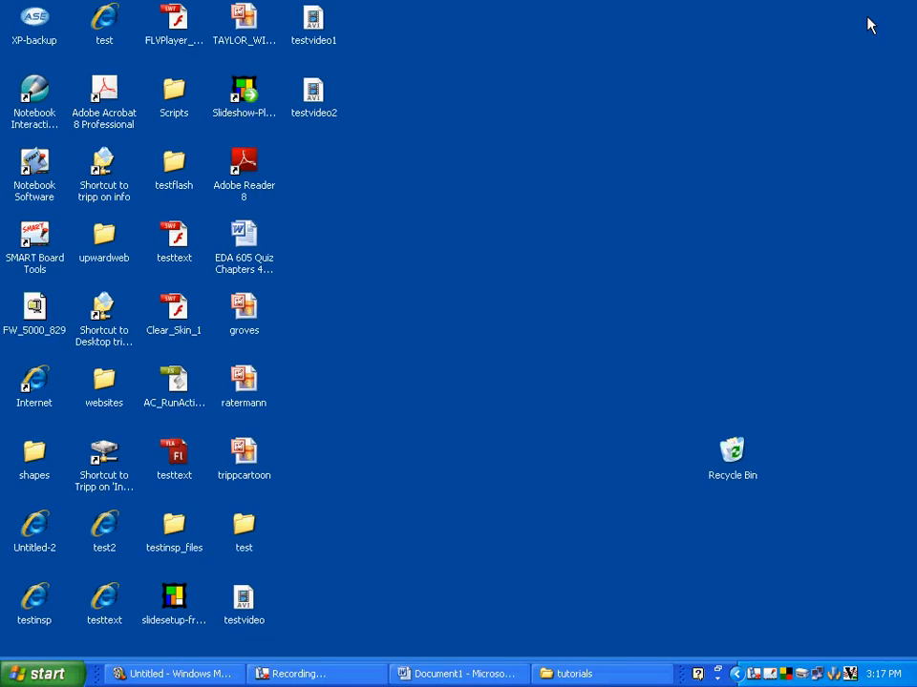
Step: Switch to Windows Movie Maker and import the tutorial1 video from the tutorials folder
click(209, 676)
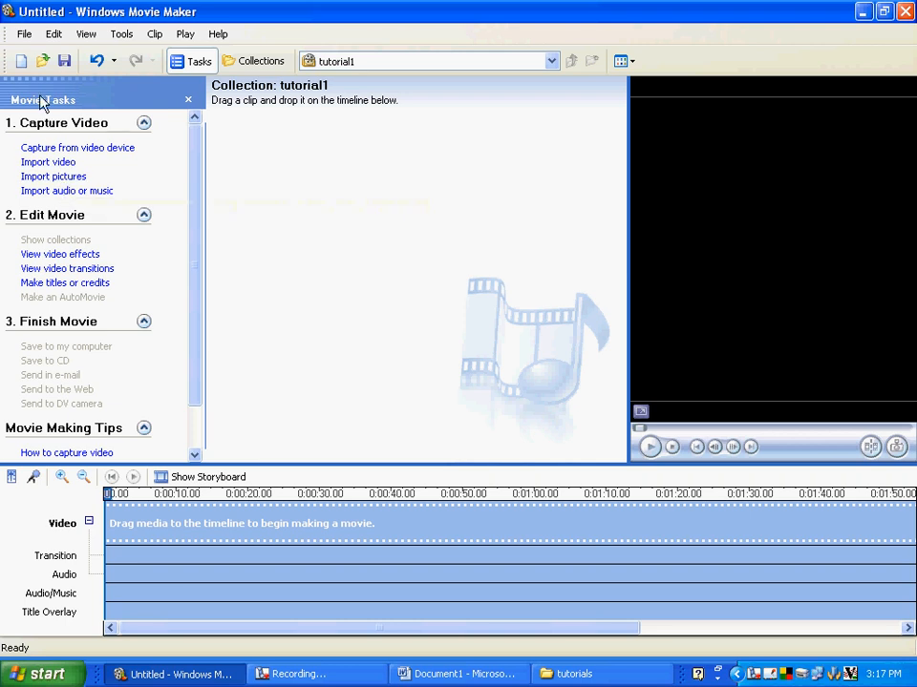
click(54, 162)
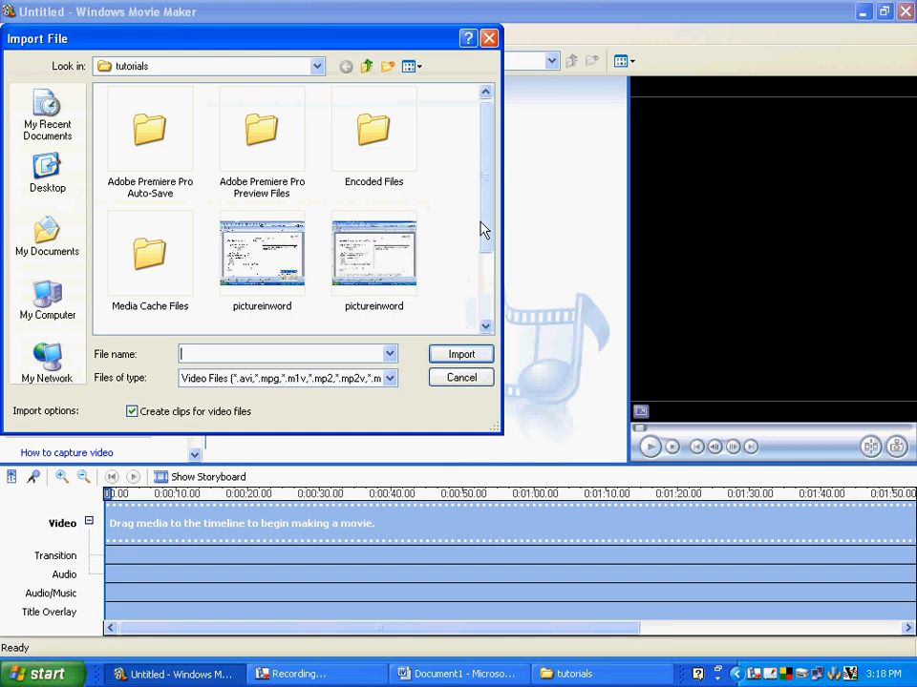
drag(483, 223, 469, 312)
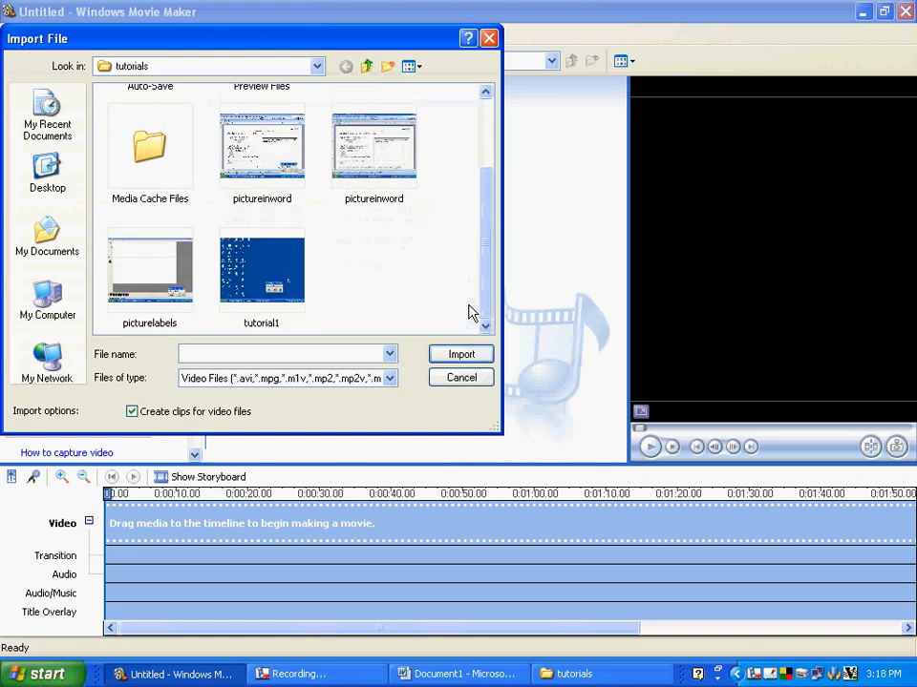
double_click(277, 277)
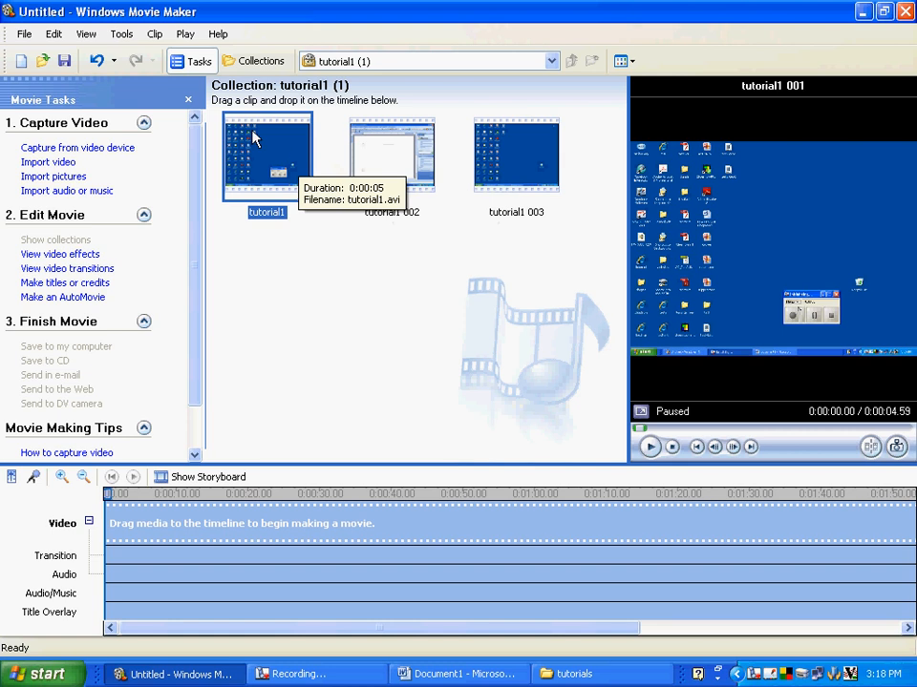
Step: Split the first tutorial1 clip at about 1.97 seconds, after previewing the imported clips
click(503, 285)
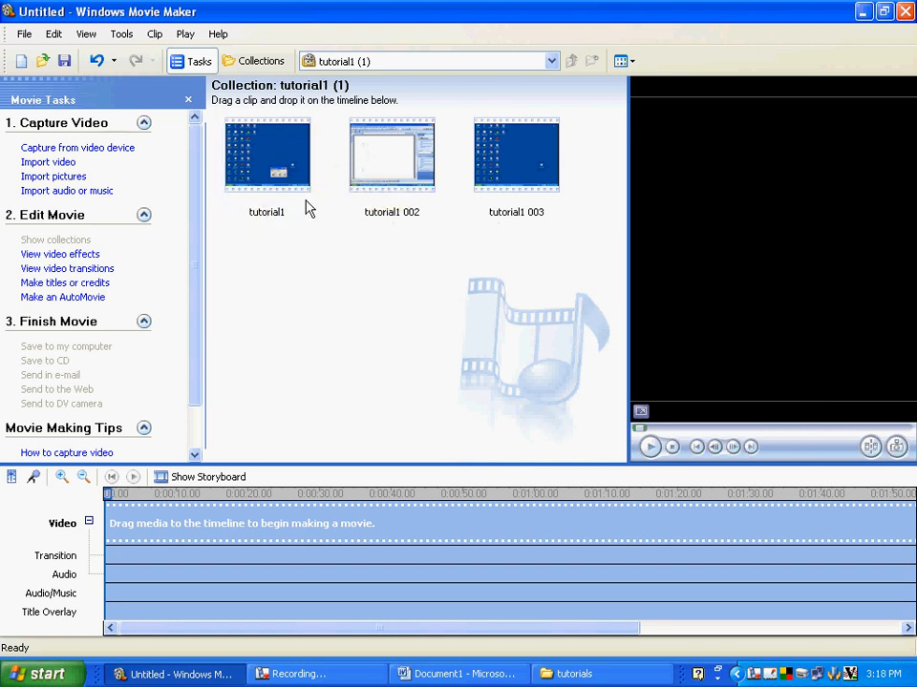
click(278, 176)
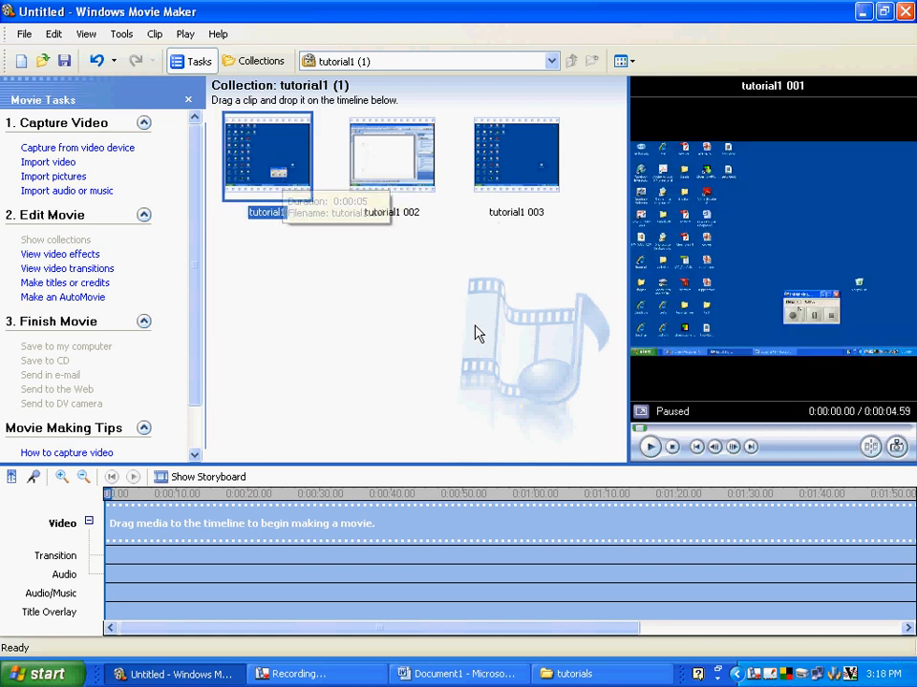
click(548, 163)
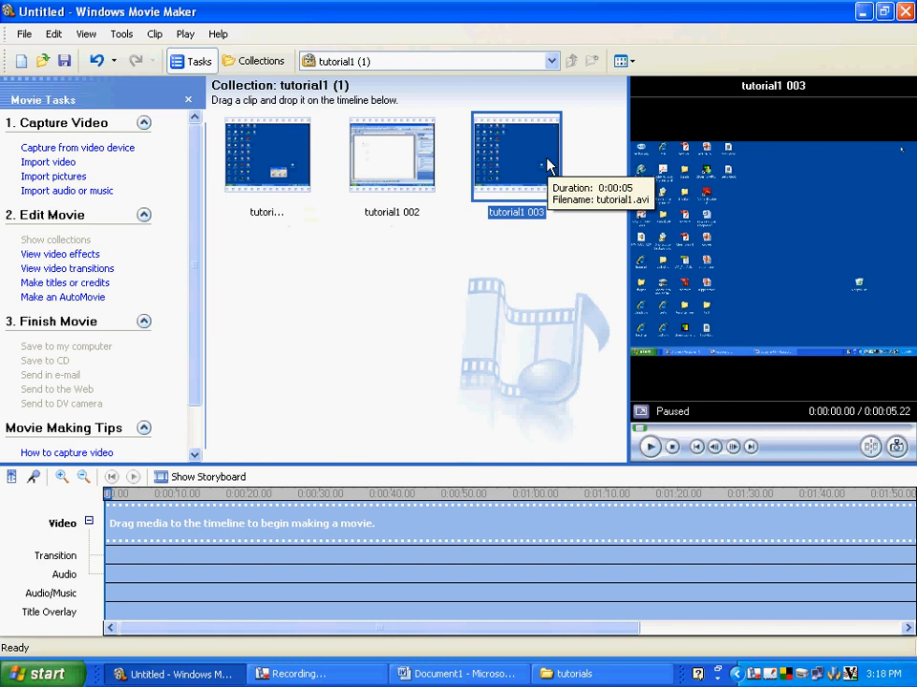
click(287, 164)
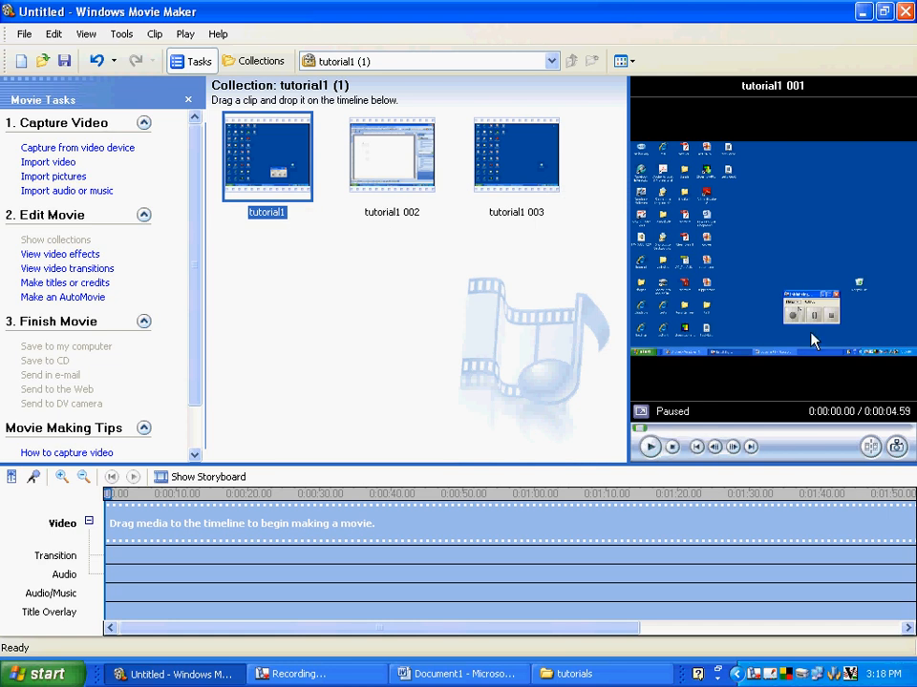
drag(642, 428, 733, 428)
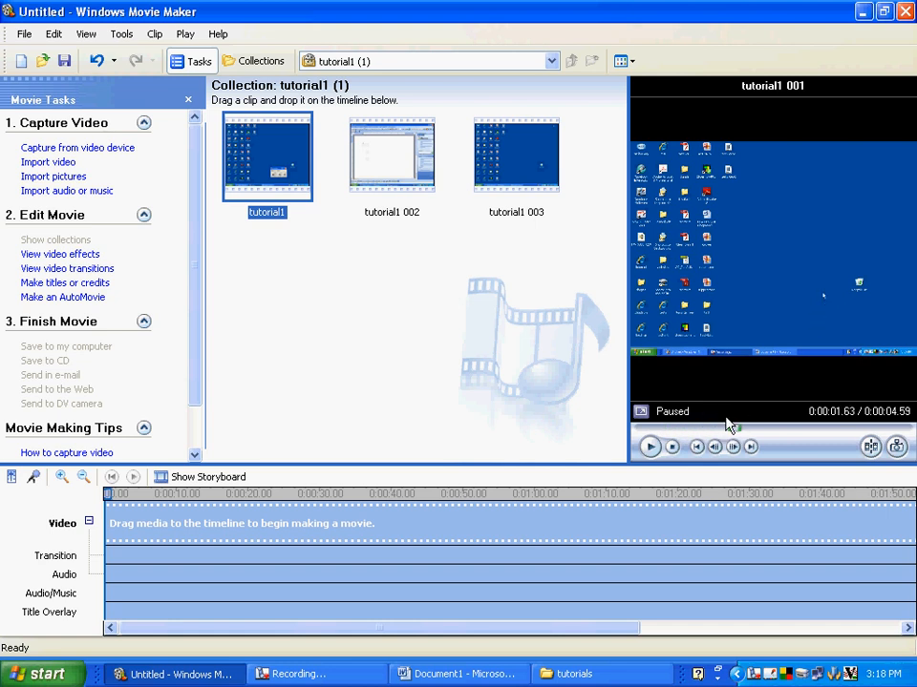
click(730, 430)
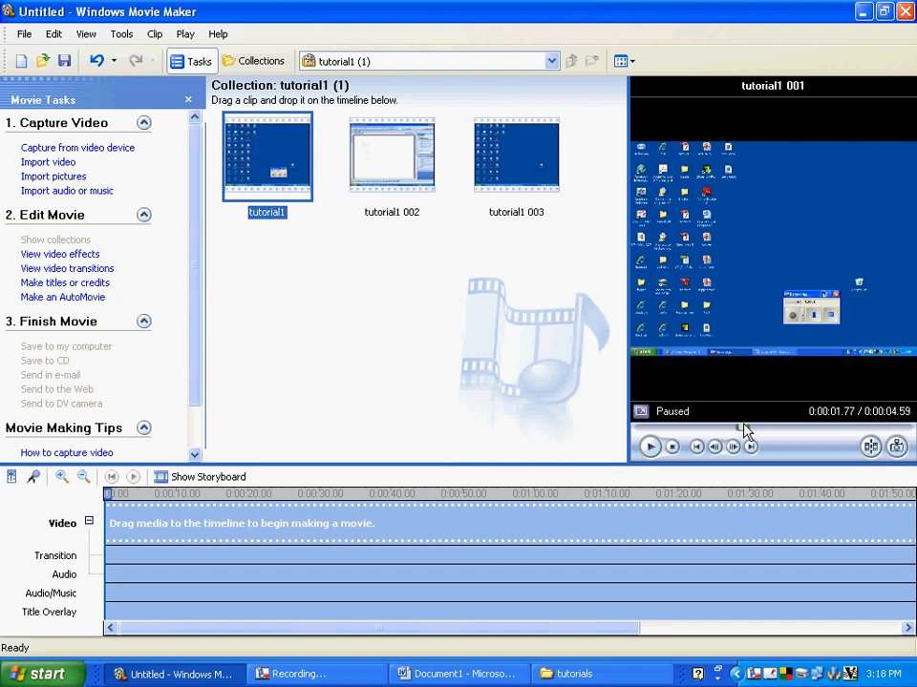
drag(744, 427, 755, 429)
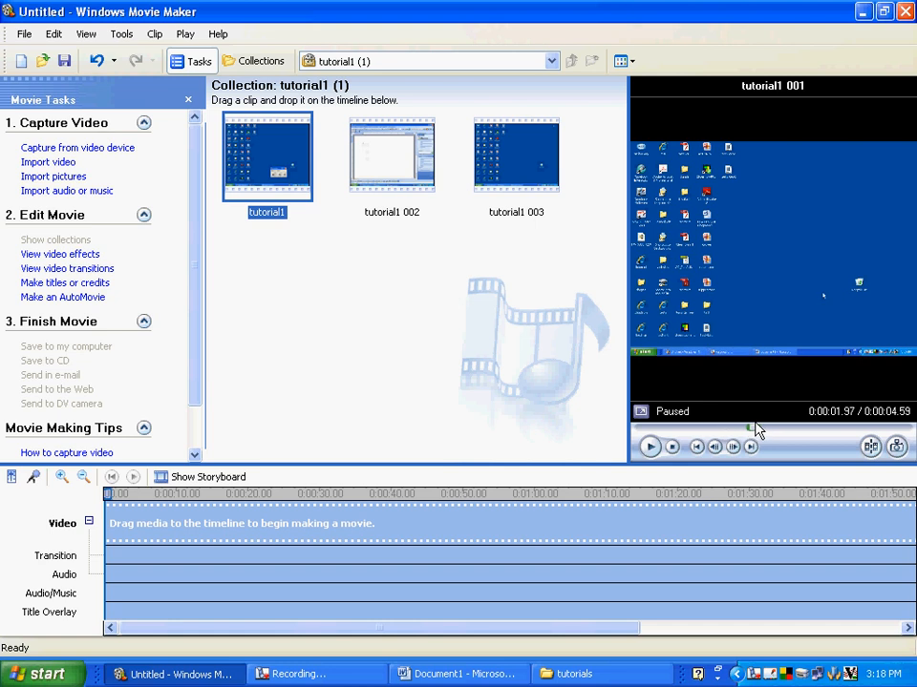
click(873, 450)
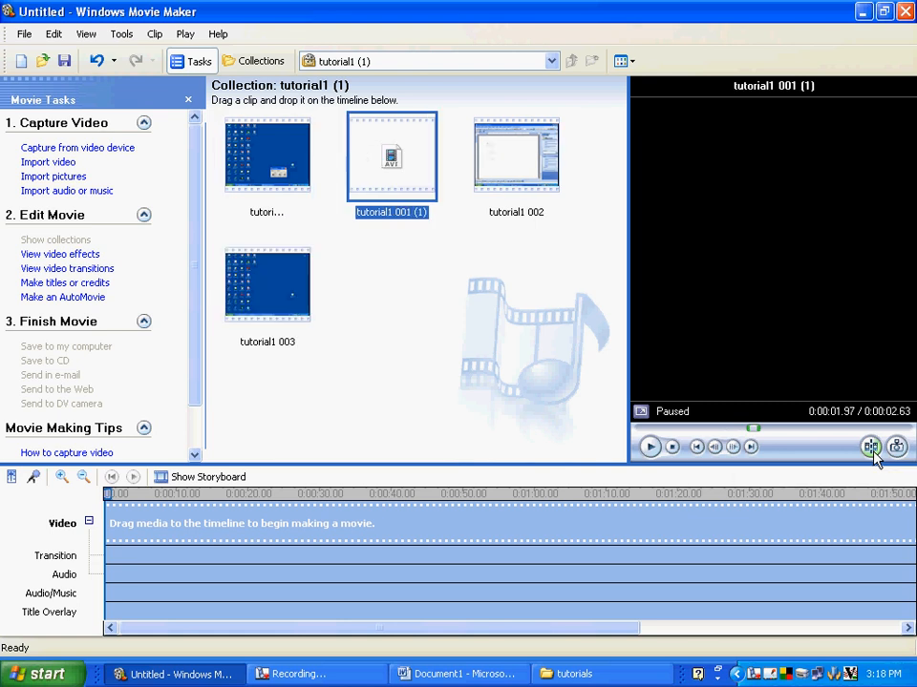
Step: Place clip tutorial1 001 (1) at the start of the timeline's video track, followed by clip tutorial1 002
click(292, 179)
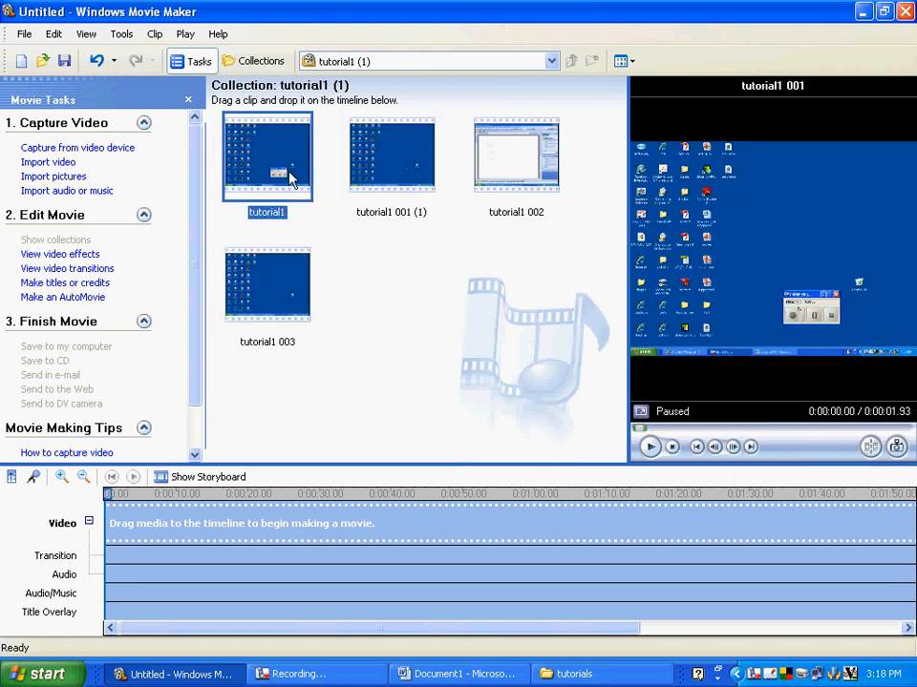
click(387, 170)
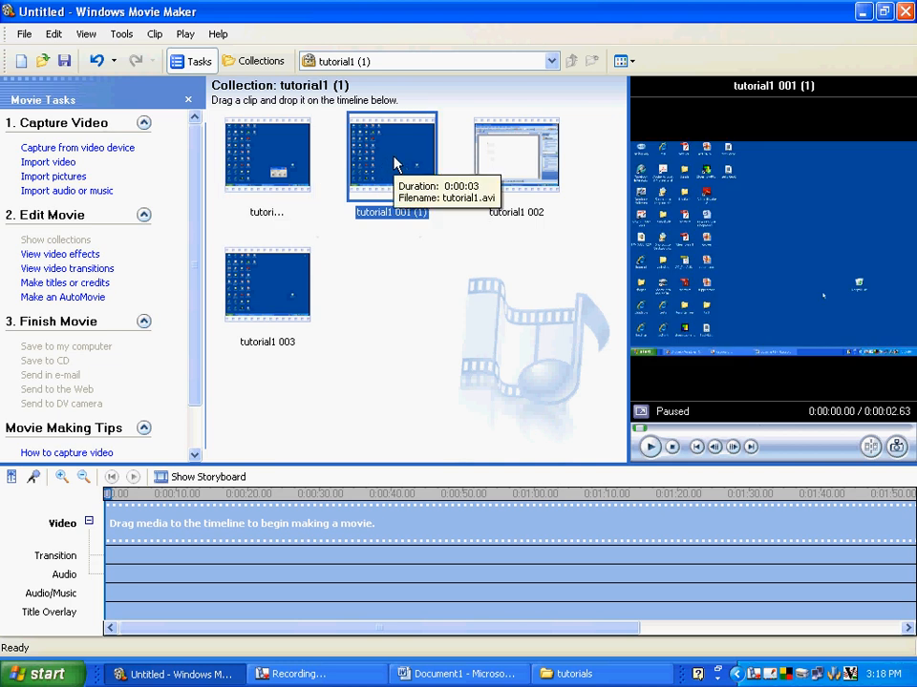
drag(394, 164, 114, 527)
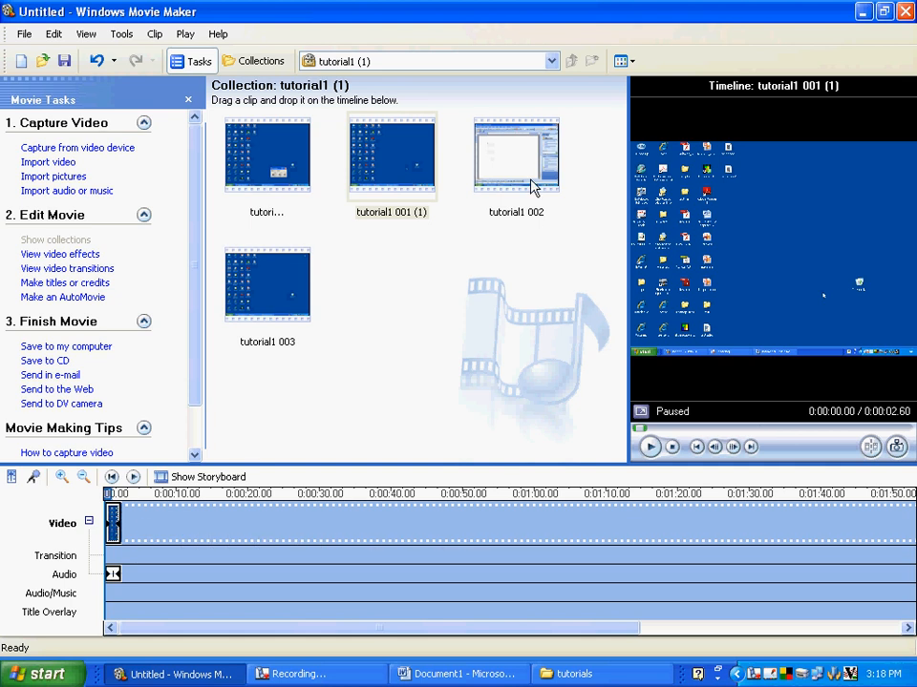
drag(524, 168, 201, 518)
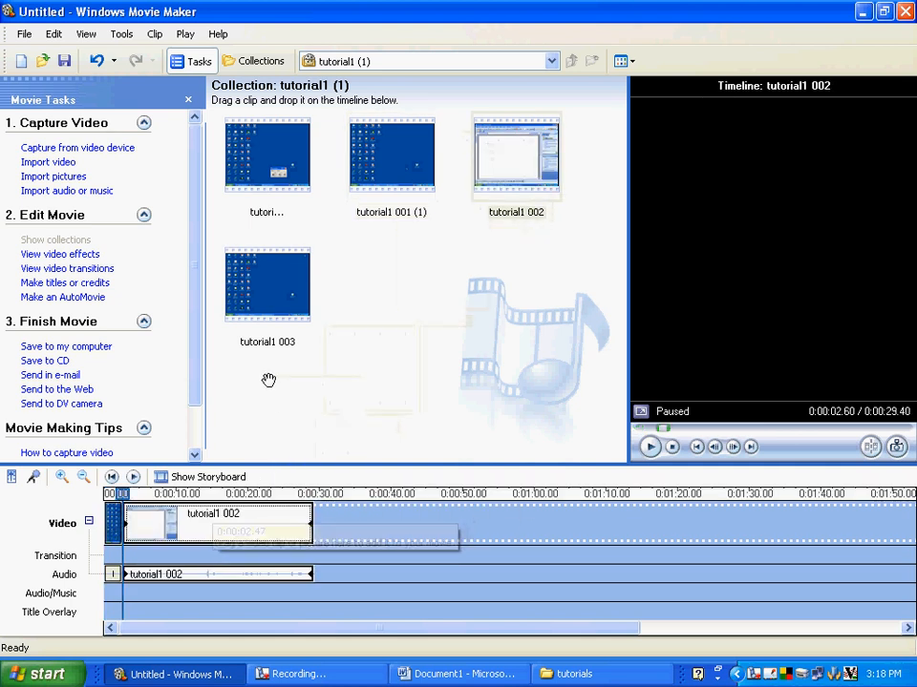
Step: Split clip tutorial1 003 at about 3.04 seconds and add its first part to the end of the timeline
click(259, 300)
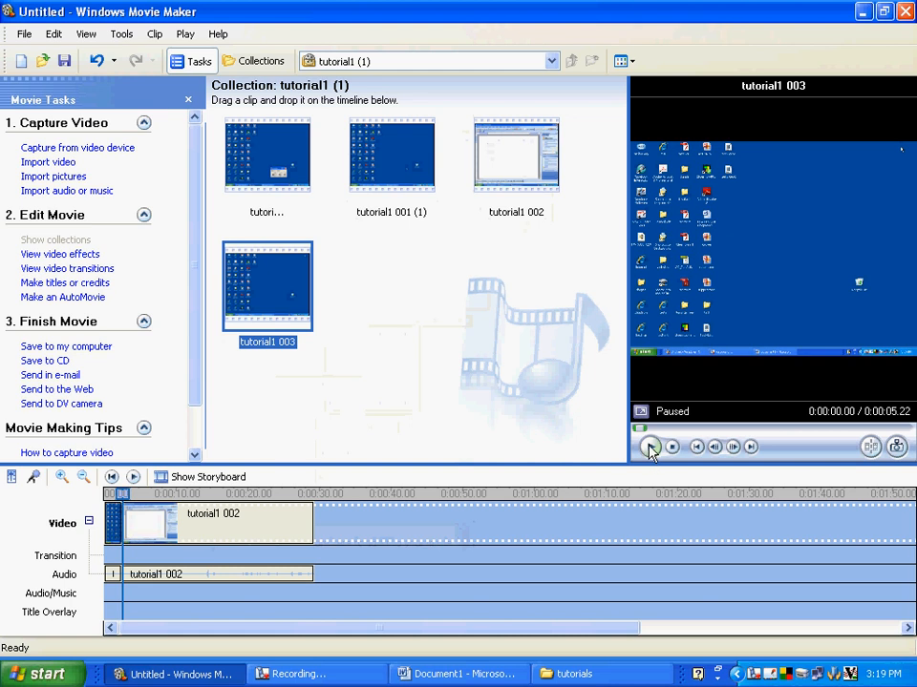
click(683, 430)
drag(711, 435, 794, 428)
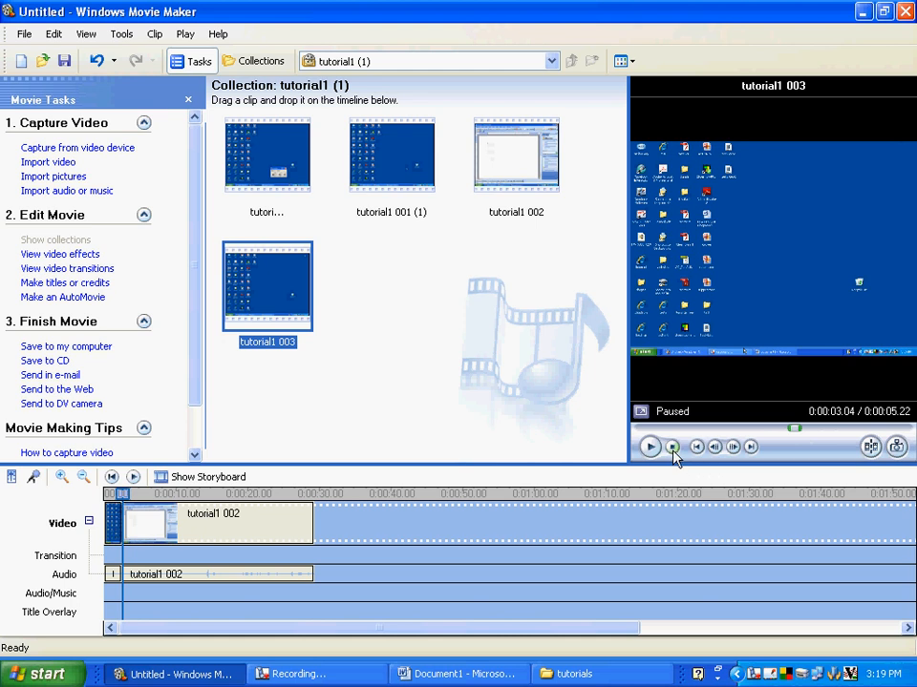
click(872, 448)
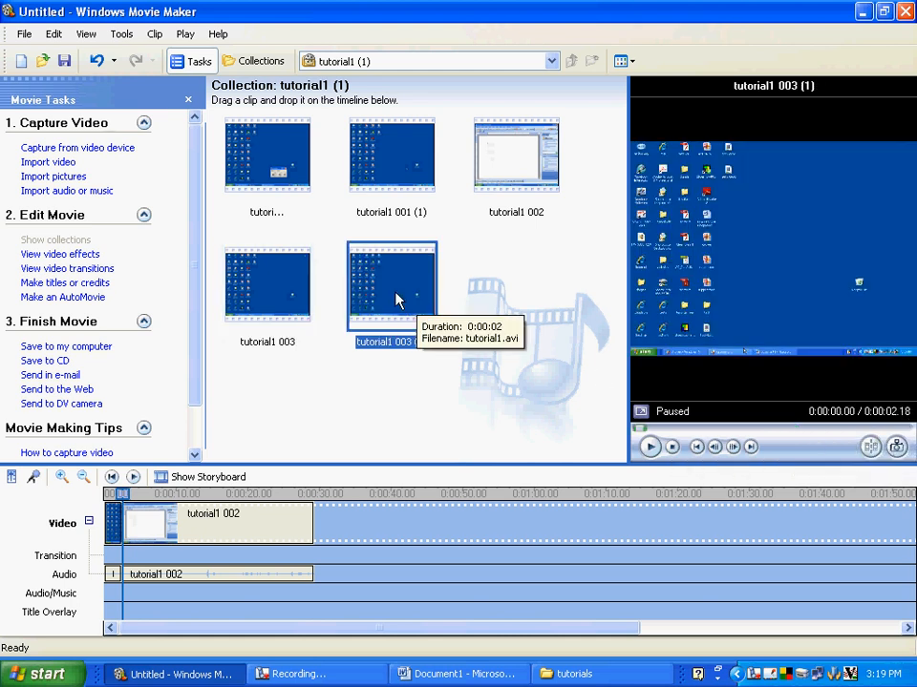
click(249, 311)
drag(248, 305, 332, 514)
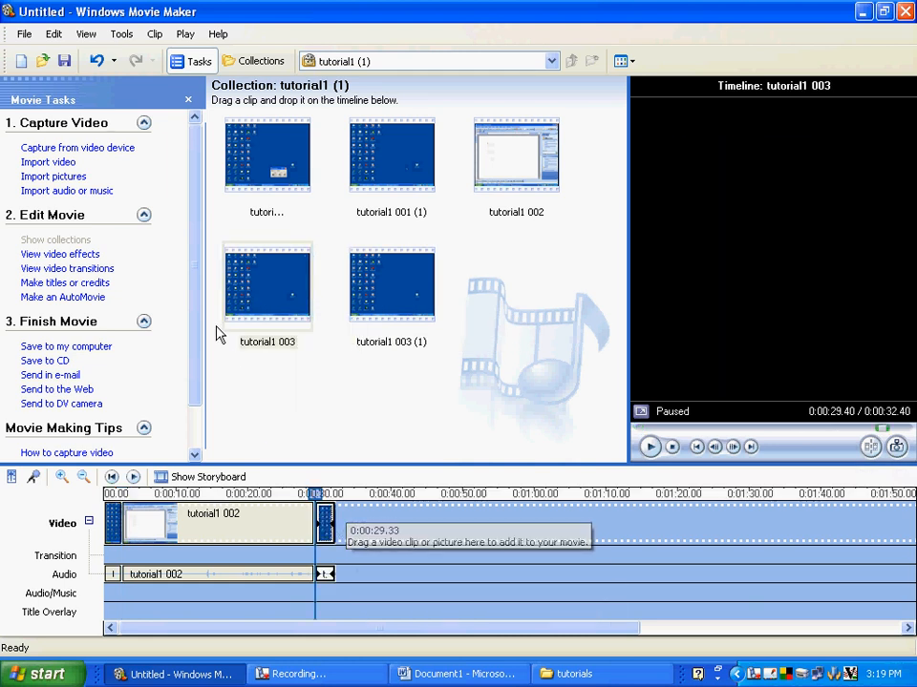
Step: Save the movie to the computer as Movie in the tutorials folder, using the best fit to a 2 MB file size
drag(198, 305, 201, 343)
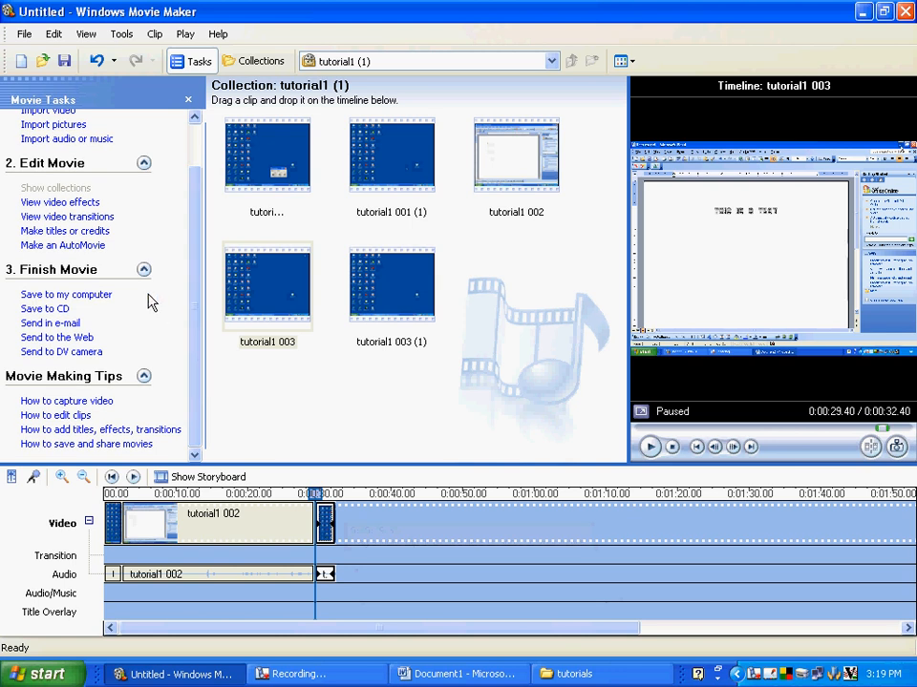
click(69, 296)
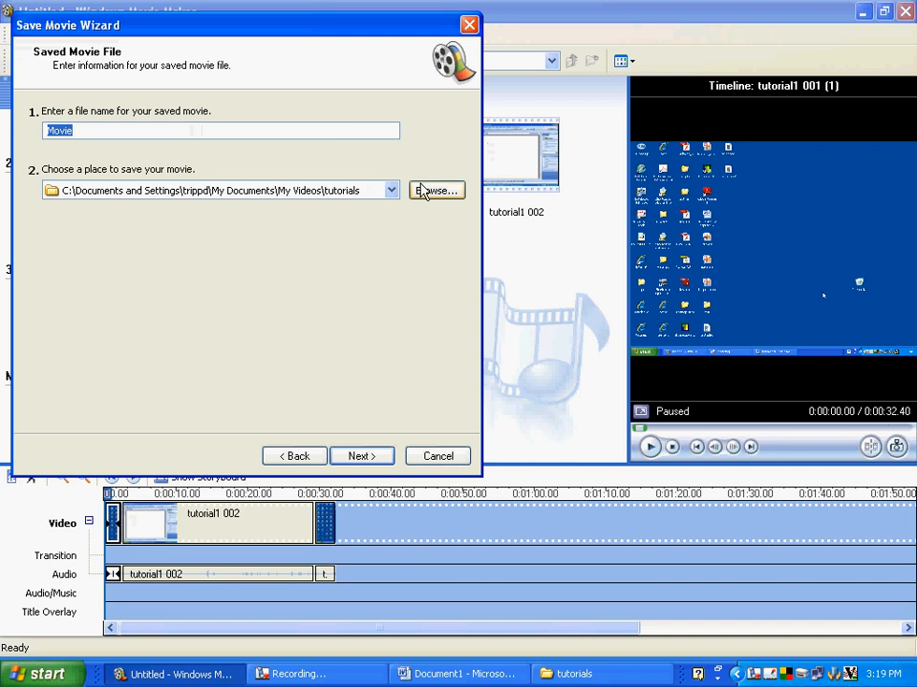
click(361, 456)
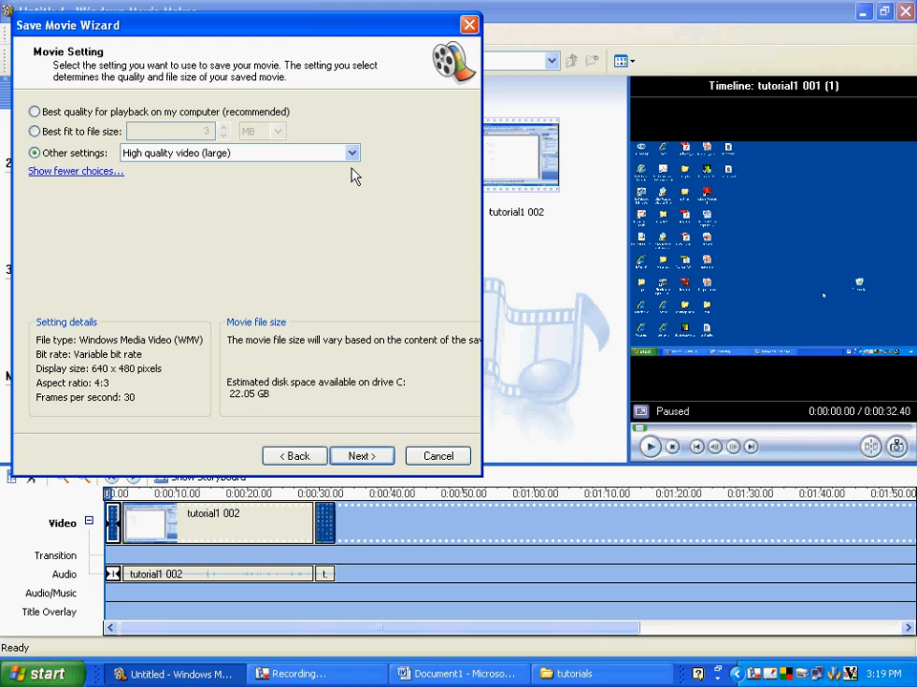
click(35, 111)
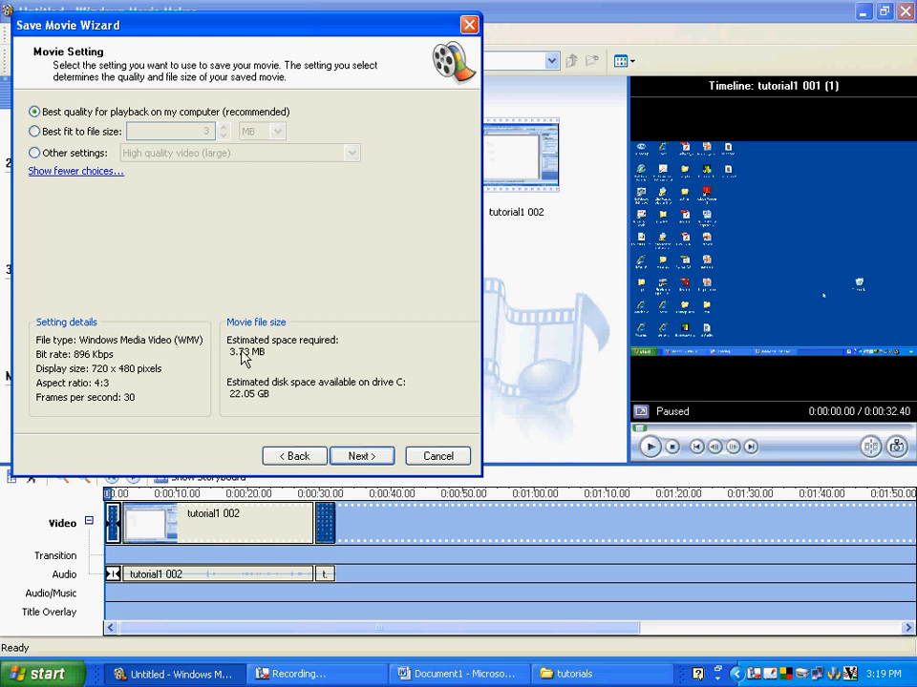
click(36, 133)
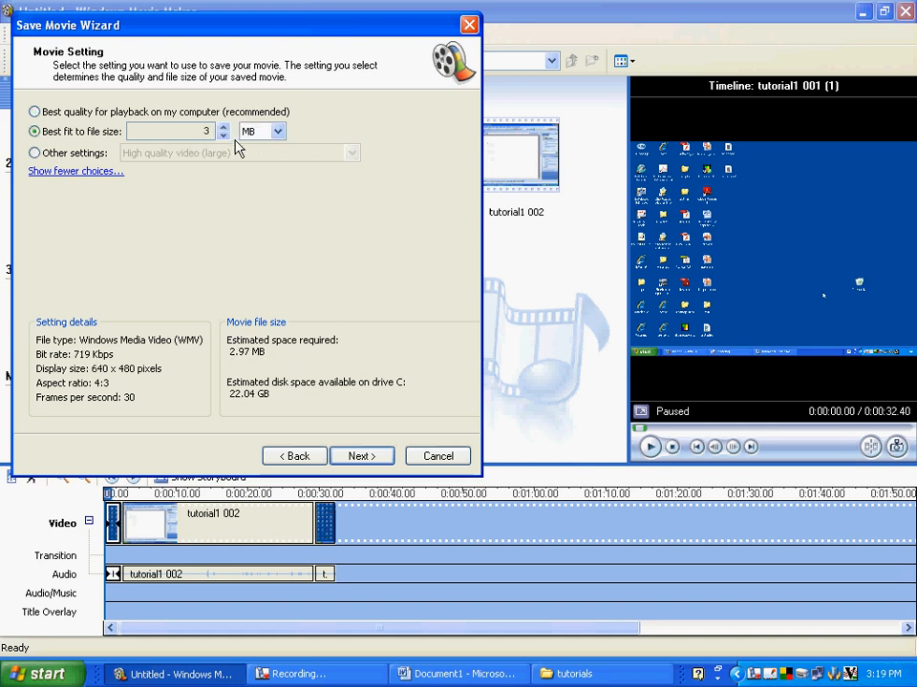
click(223, 137)
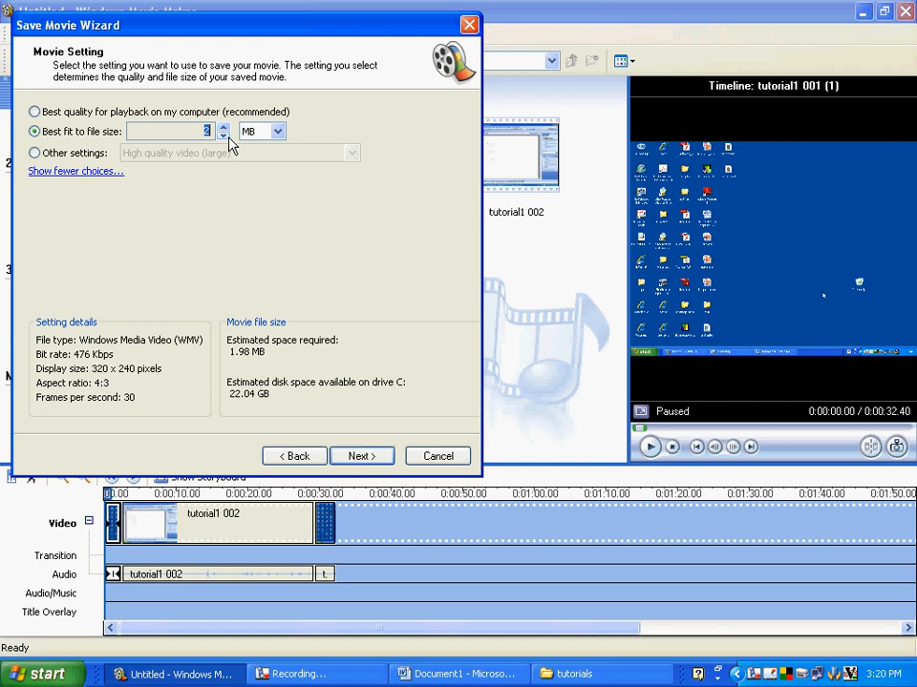
click(351, 459)
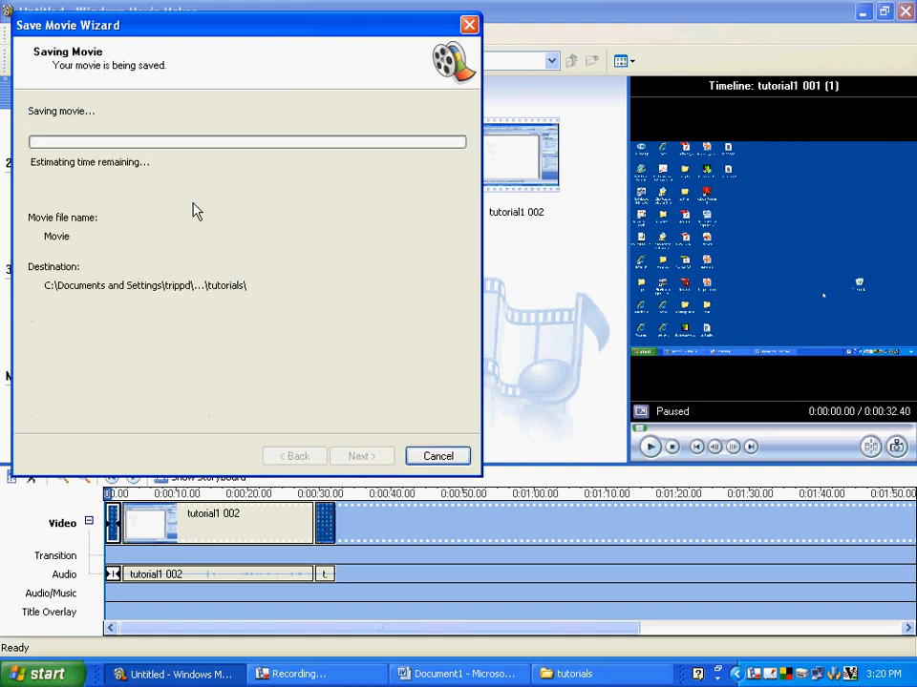